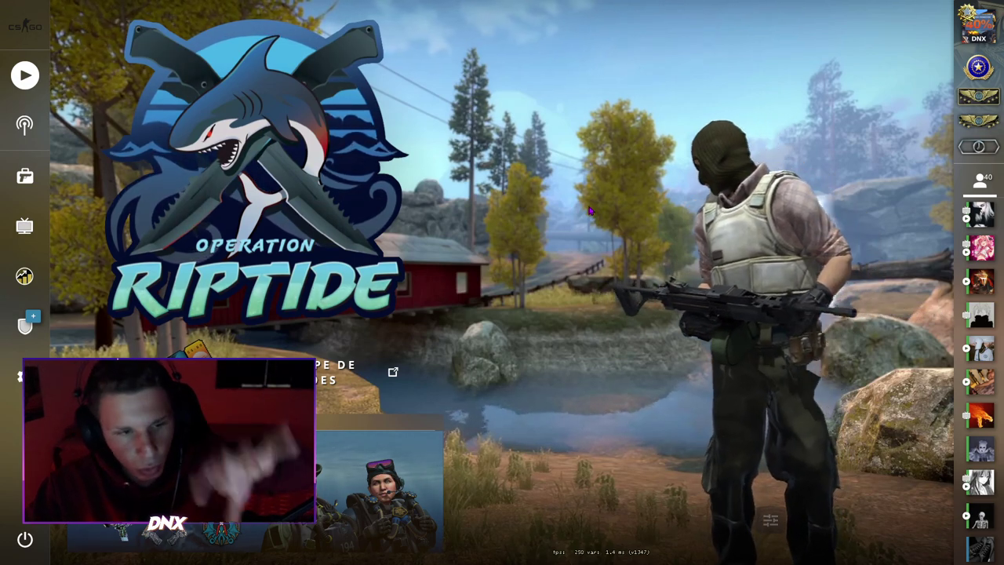
Switch out of the game, minimize the OBS window and refresh the desktop
key(alt+Tab)
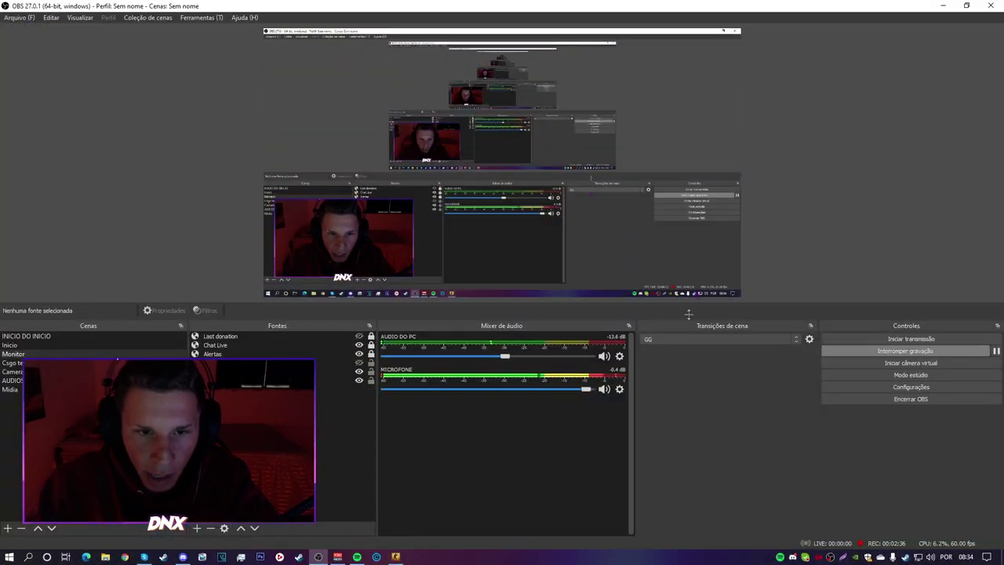
click(942, 6)
right_click(472, 124)
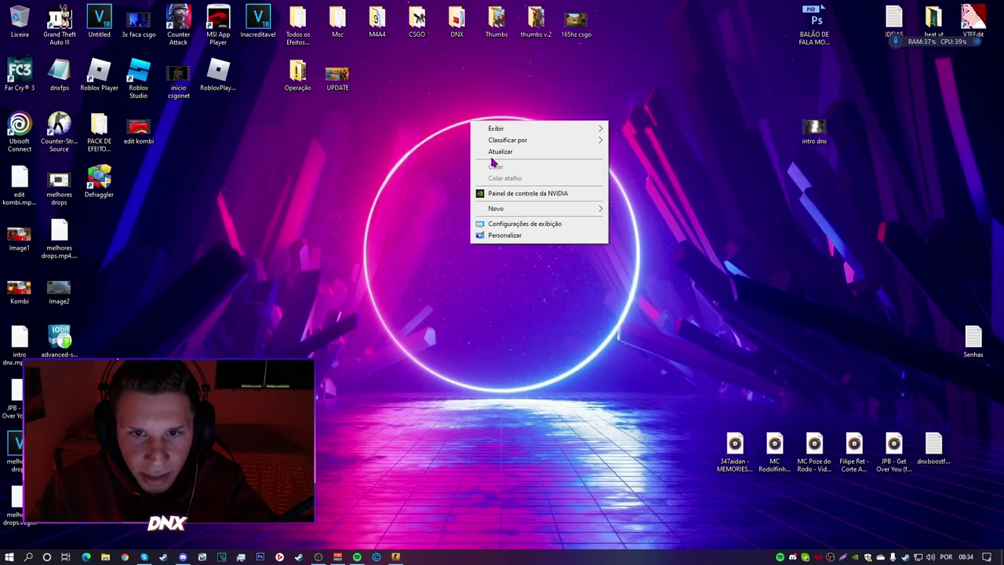
click(496, 153)
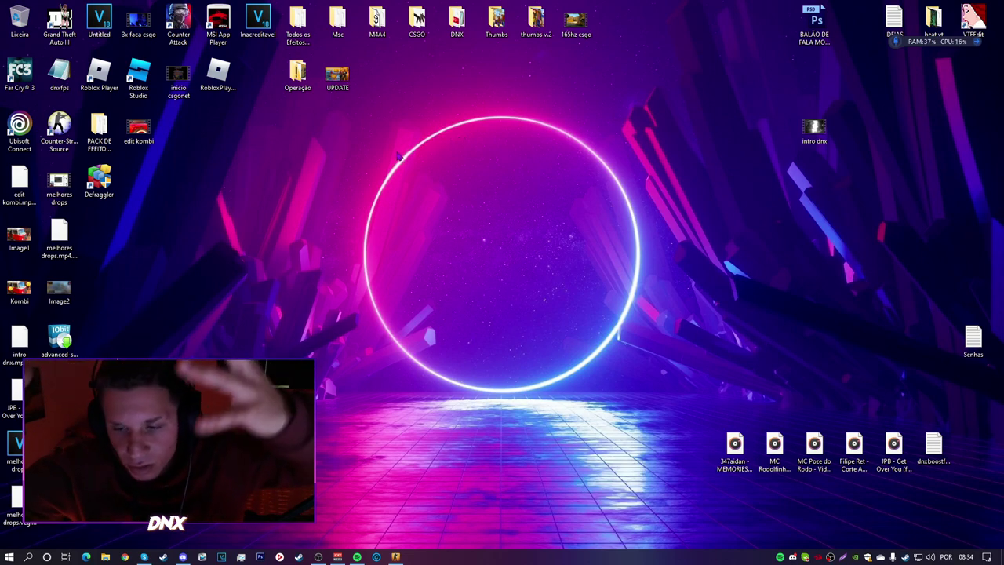
Place the Defraggler and Advanced SystemCare shortcuts side by side in the middle of the desktop and refresh it
right_click(372, 141)
click(394, 170)
drag(99, 178, 497, 234)
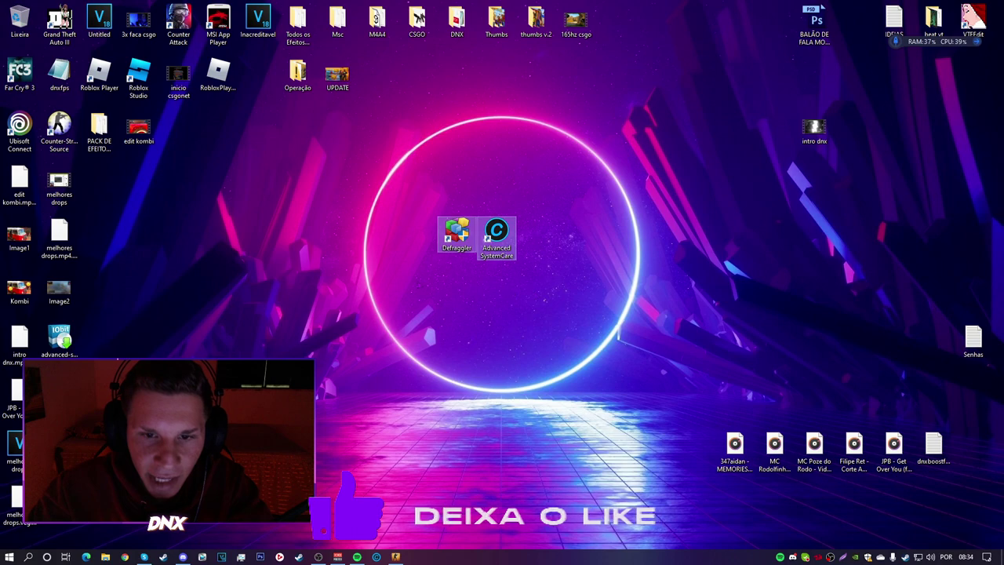
right_click(385, 276)
click(459, 308)
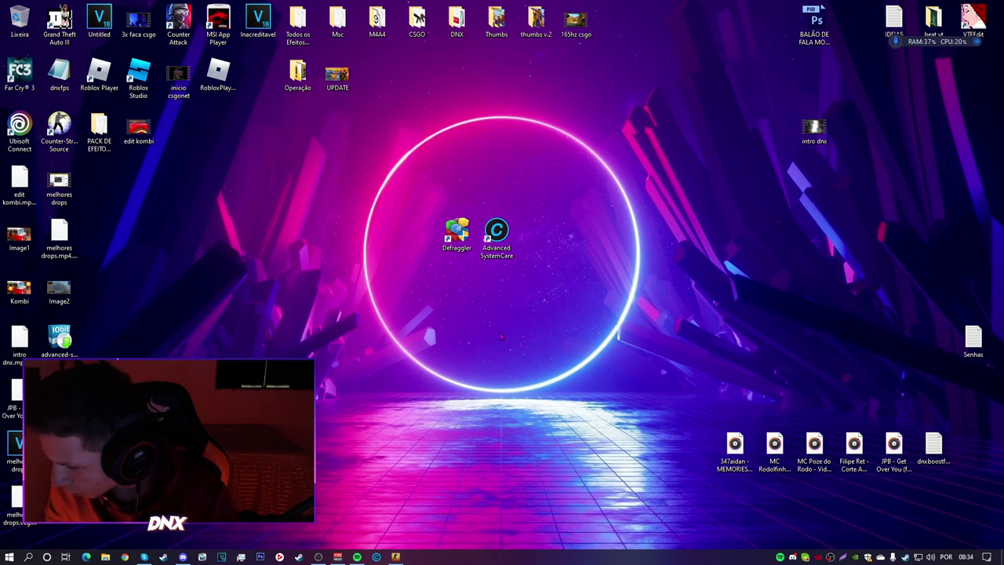
Open Defraggler and examine the details of local disks C:, D: and E:
drag(427, 200, 545, 261)
right_click(580, 268)
click(599, 306)
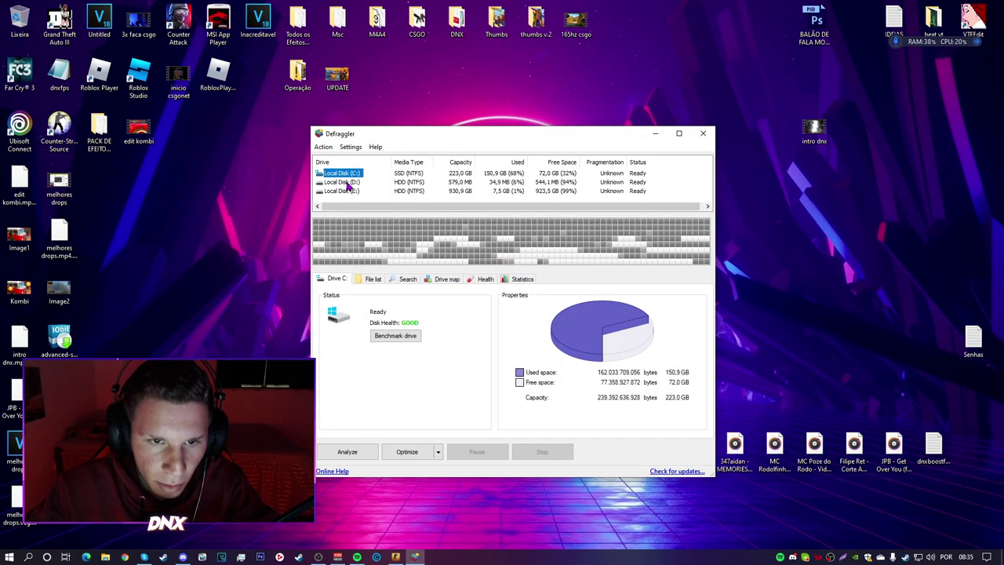
click(345, 182)
click(352, 193)
key(Up)
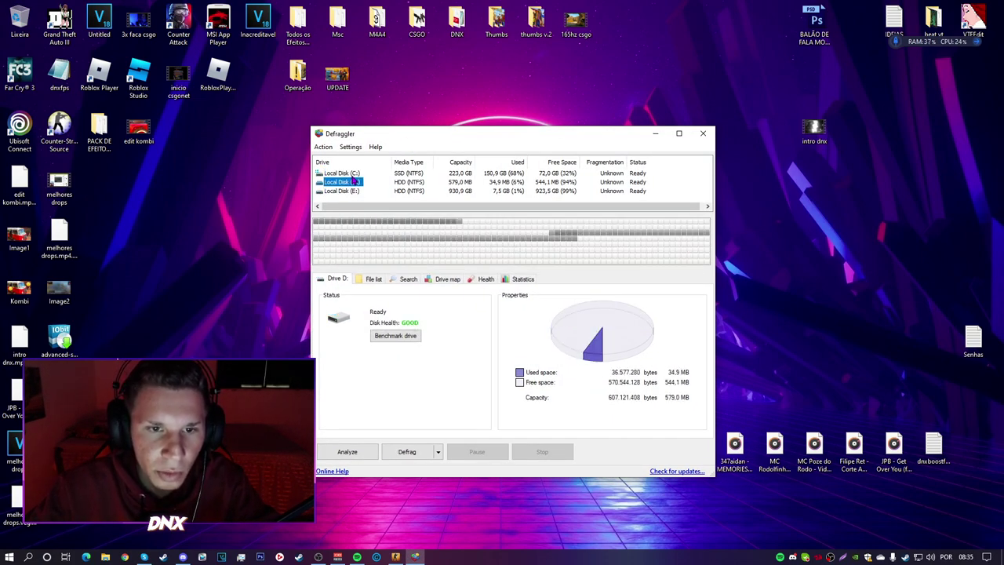
key(Up)
click(351, 192)
click(355, 176)
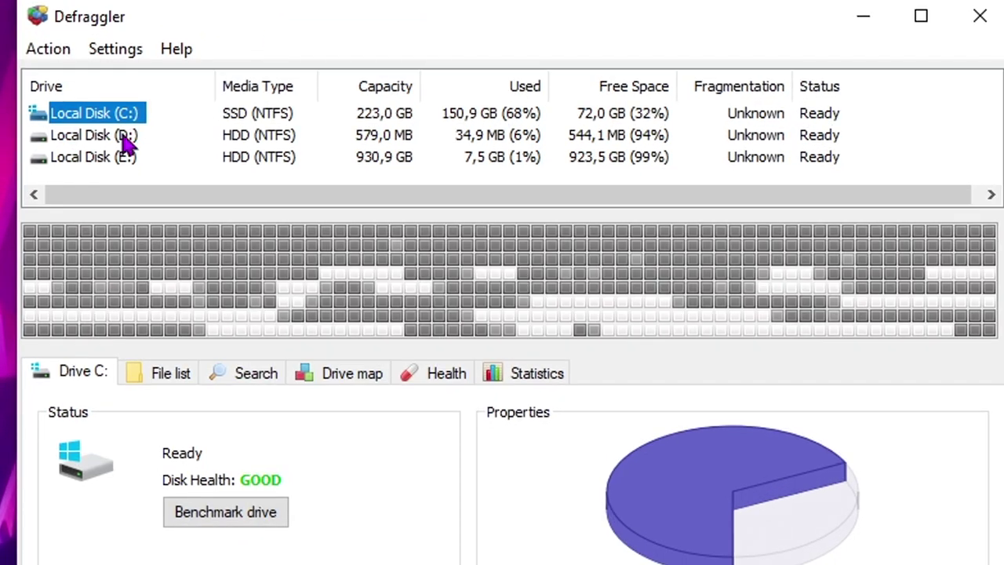
click(125, 138)
click(118, 160)
click(117, 135)
click(99, 153)
key(Up)
key(Up)
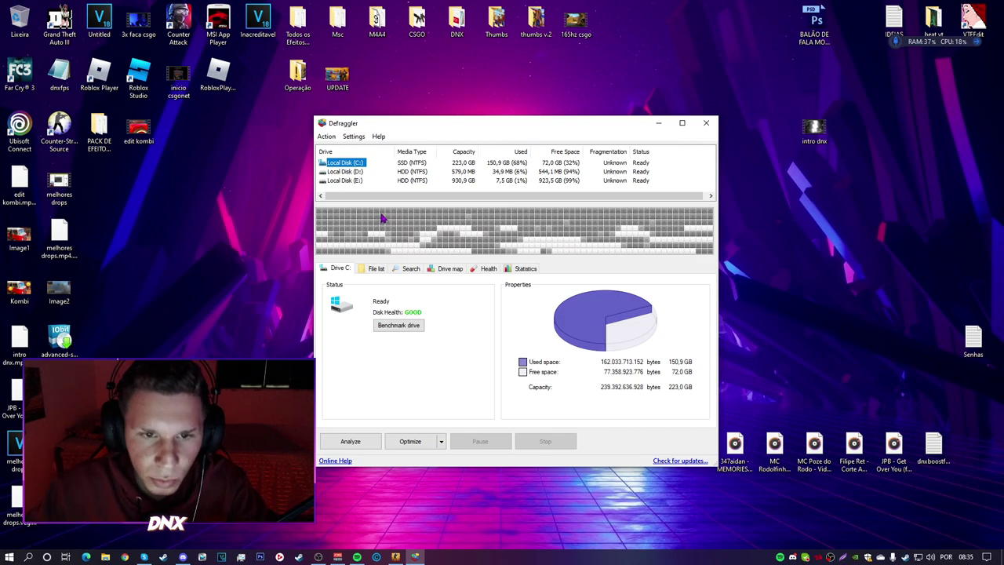
click(345, 180)
click(352, 162)
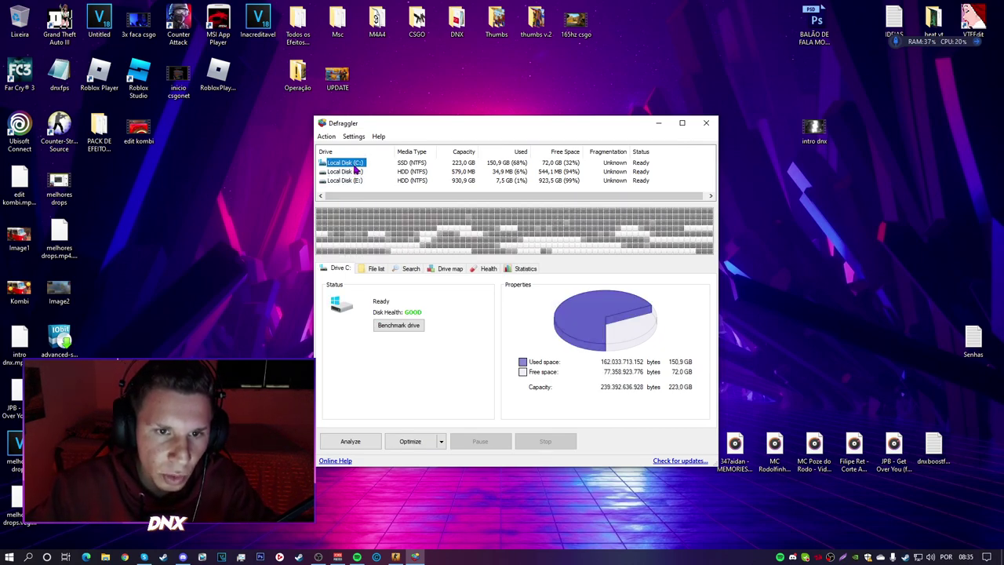
drag(406, 135, 608, 217)
click(460, 249)
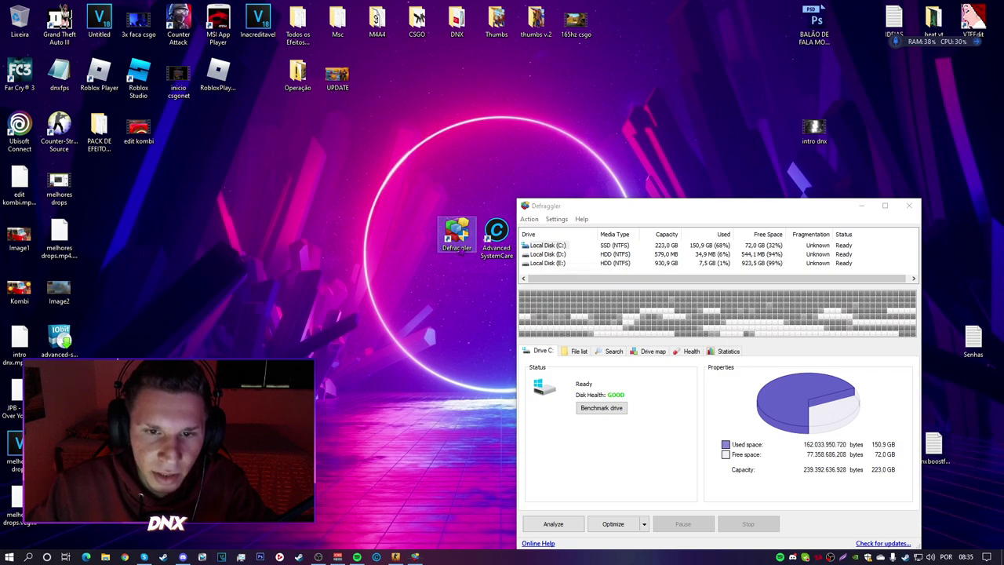
drag(585, 210, 363, 158)
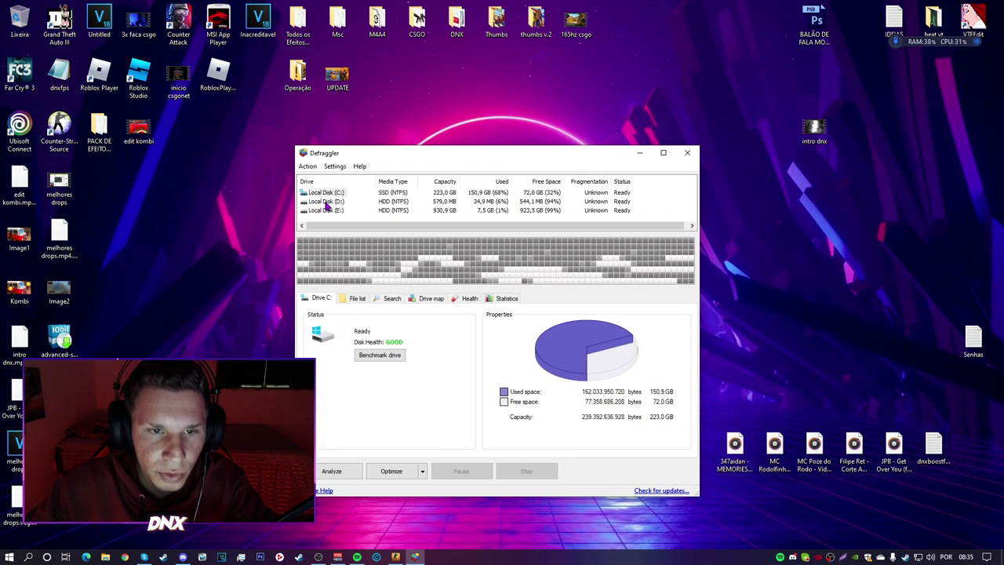
click(328, 201)
key(Up)
key(Up)
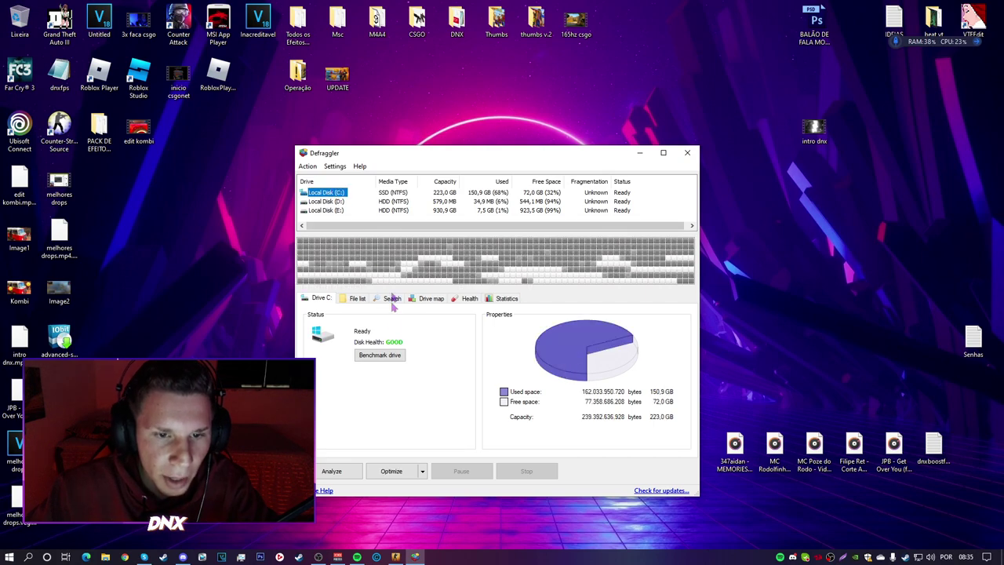
Benchmark drive E: and drive C: in Defraggler
drag(385, 153, 403, 134)
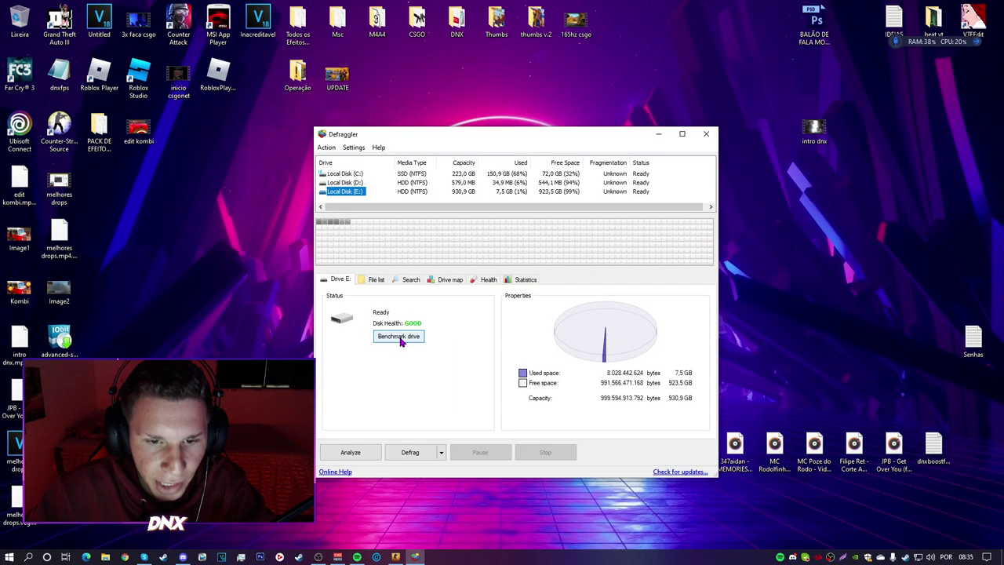
click(399, 337)
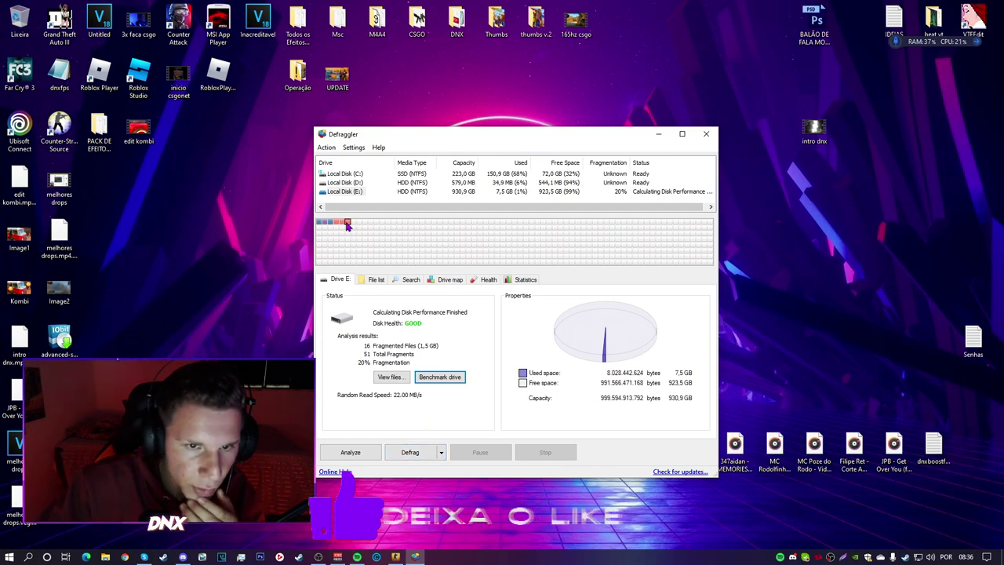
click(366, 175)
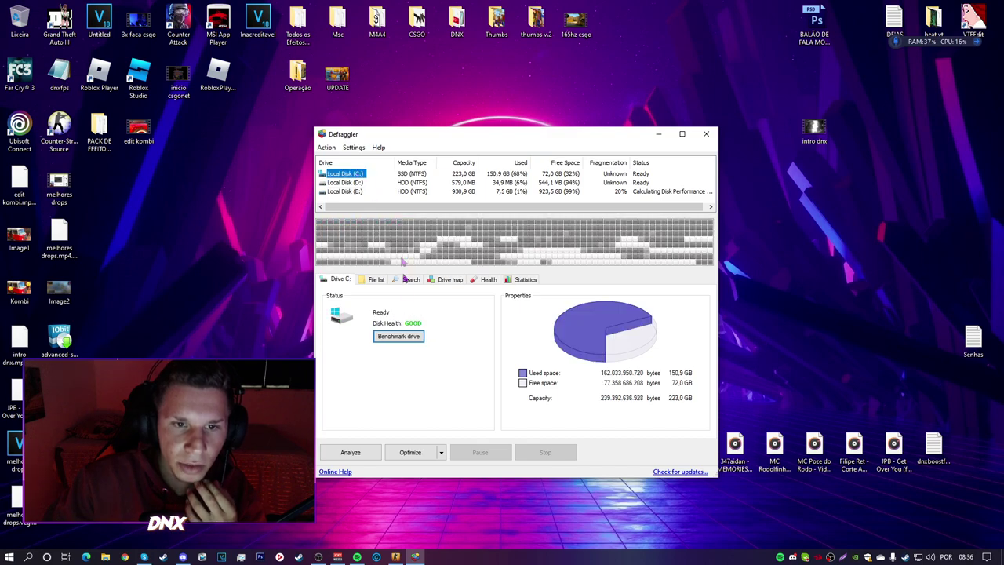
click(400, 336)
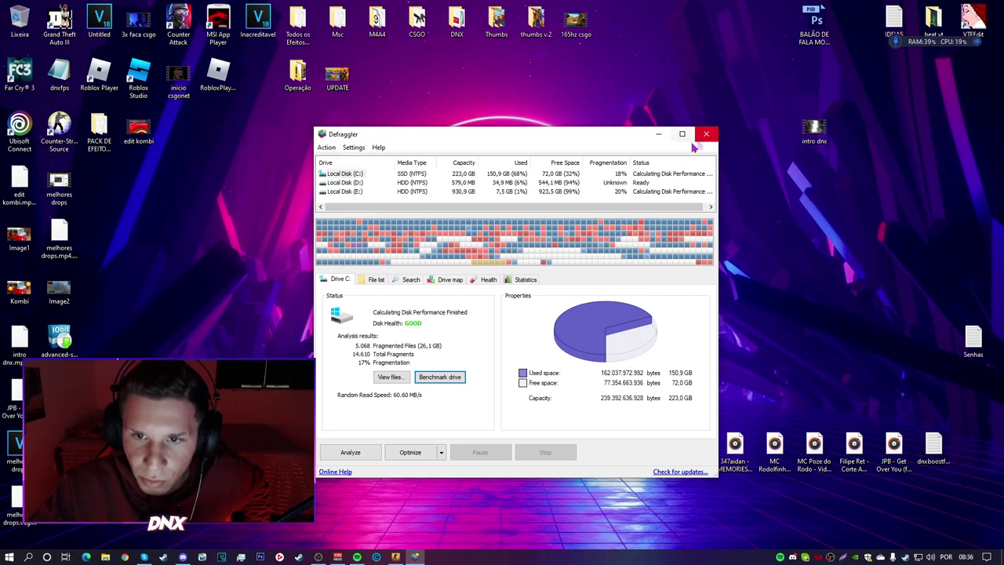
Close Defraggler and refresh the desktop
click(552, 182)
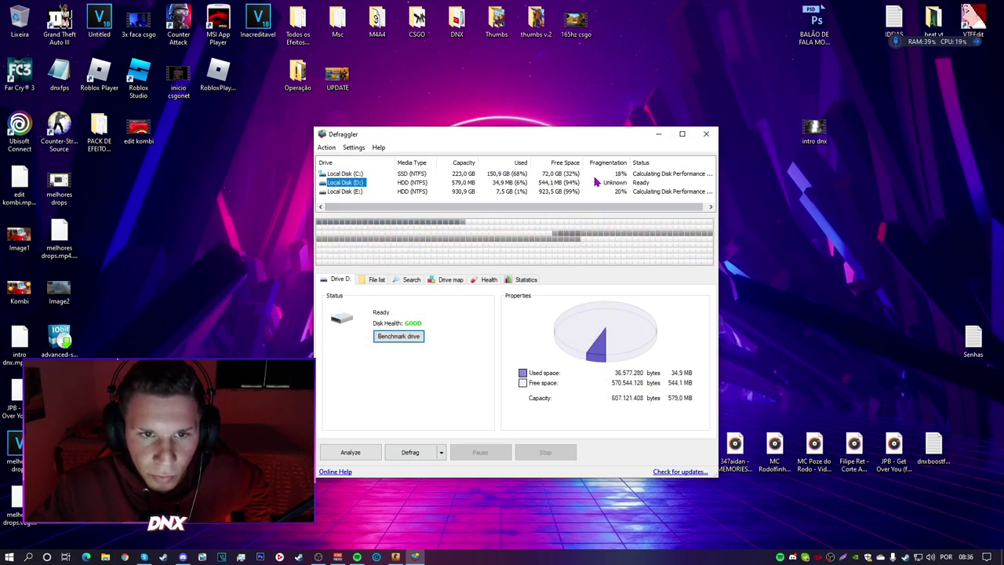
click(706, 135)
right_click(359, 207)
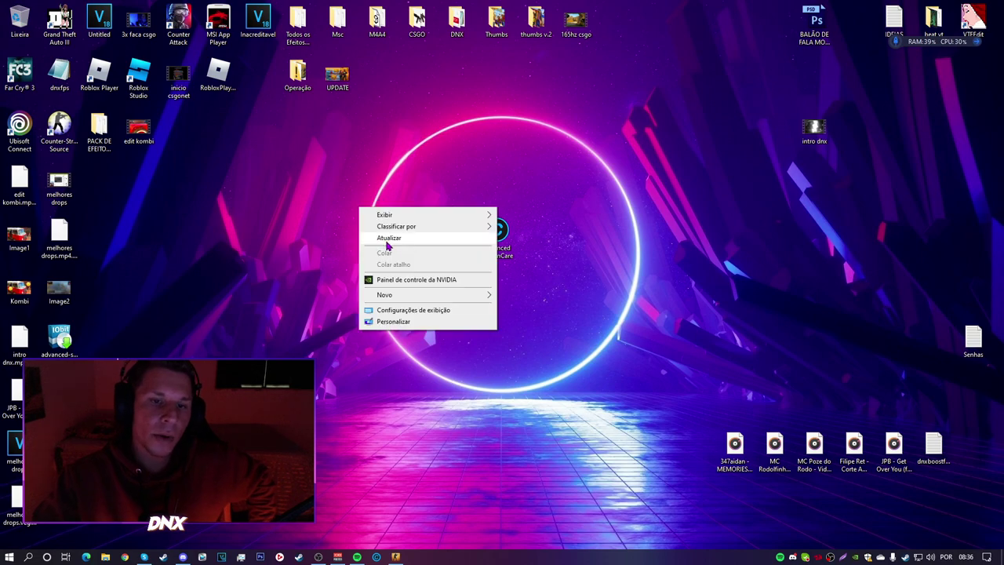
click(384, 236)
Shift the Defraggler and Advanced SystemCare shortcuts one place to the left on the desktop and refresh it
click(457, 235)
drag(456, 236, 416, 236)
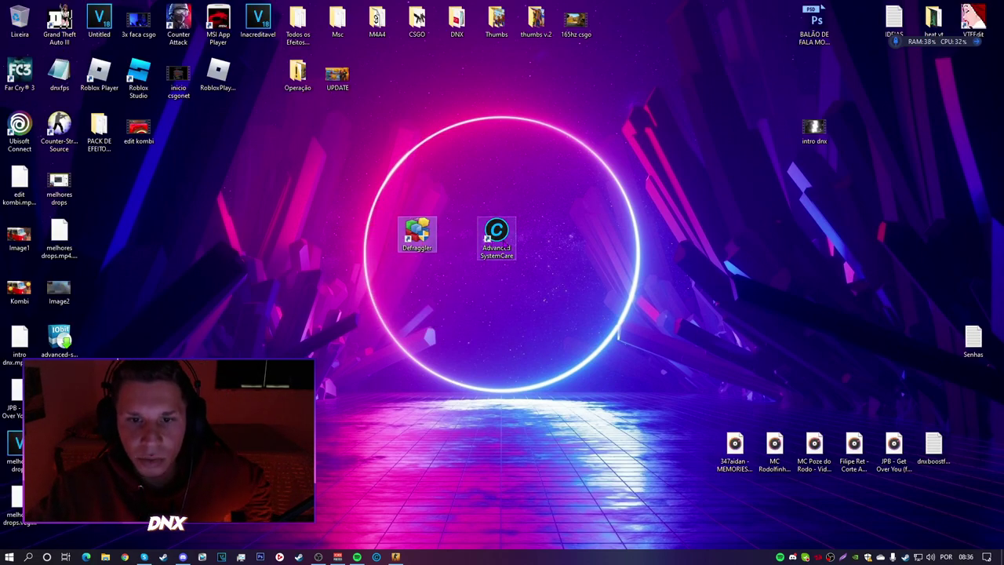
drag(496, 235, 456, 235)
drag(380, 189, 477, 265)
right_click(510, 309)
click(549, 343)
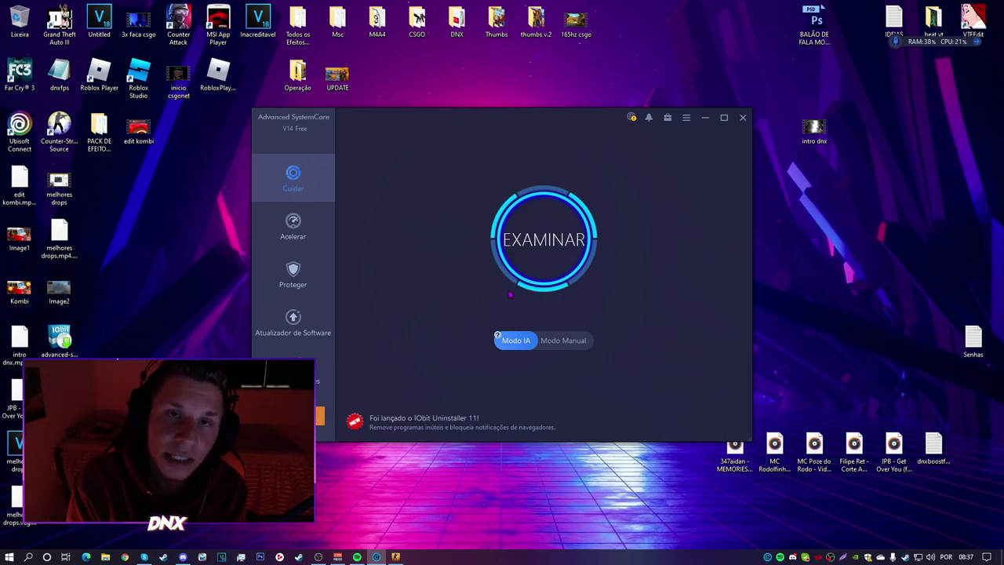
Run a system scan in Modo IA with Advanced SystemCare and view the details of Drivers desatualizados
click(543, 238)
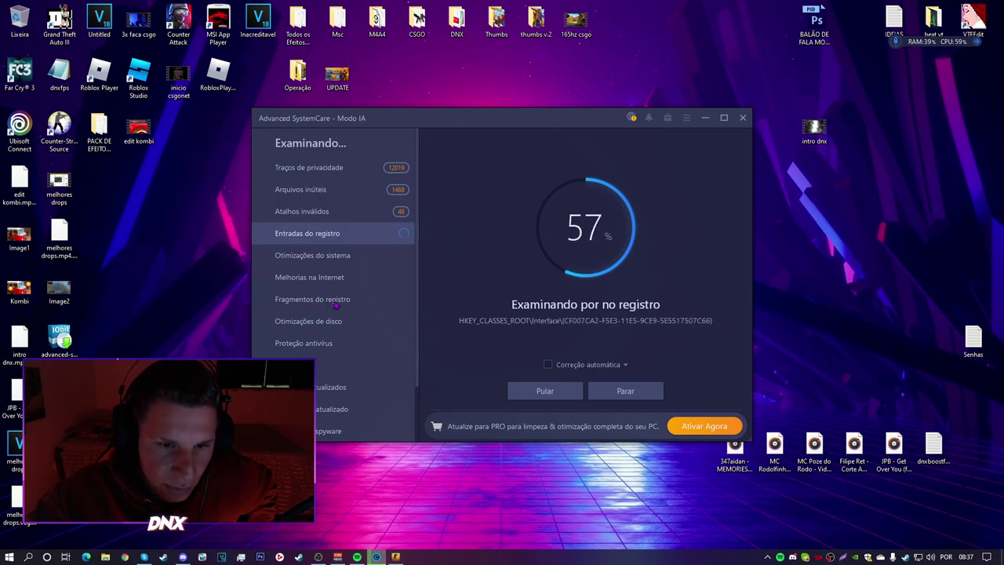
scroll(337, 308, down, 2)
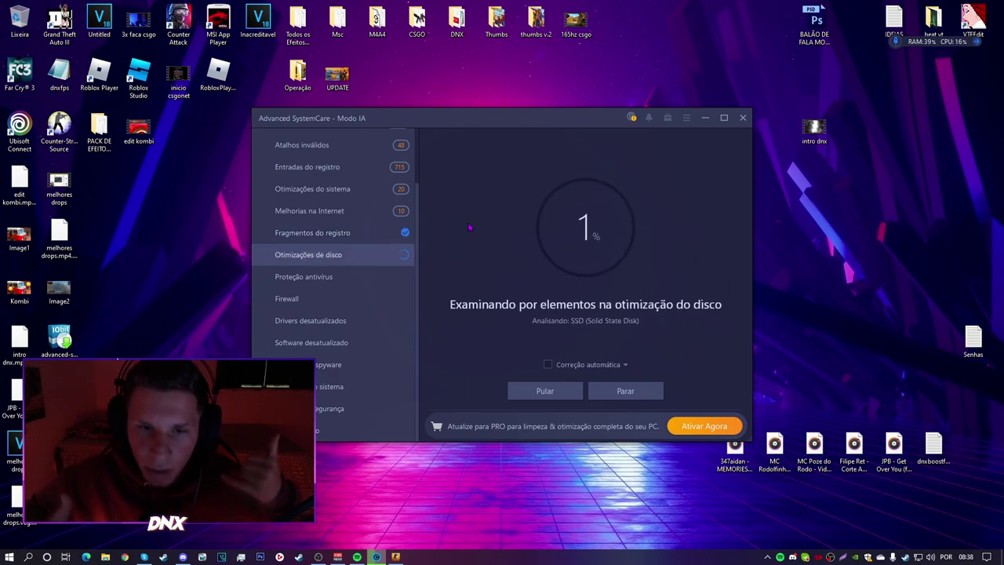
scroll(416, 188, up, 2)
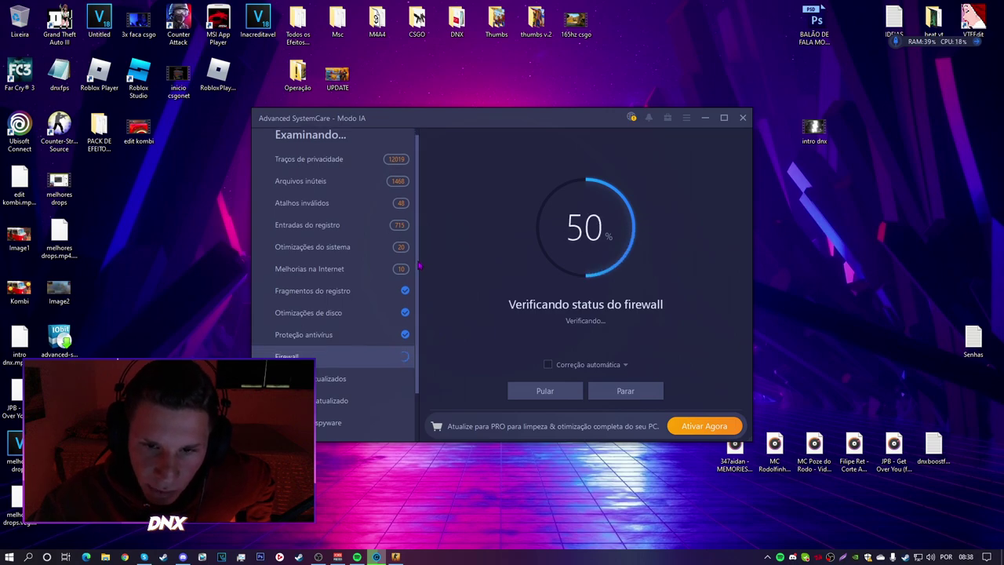
scroll(408, 330, up, 1)
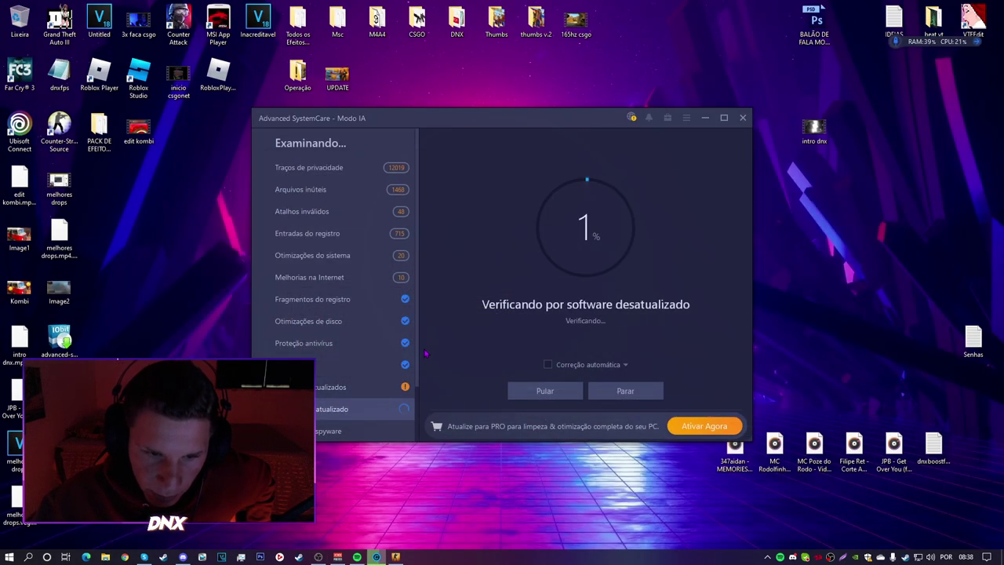
scroll(379, 357, down, 1)
click(357, 323)
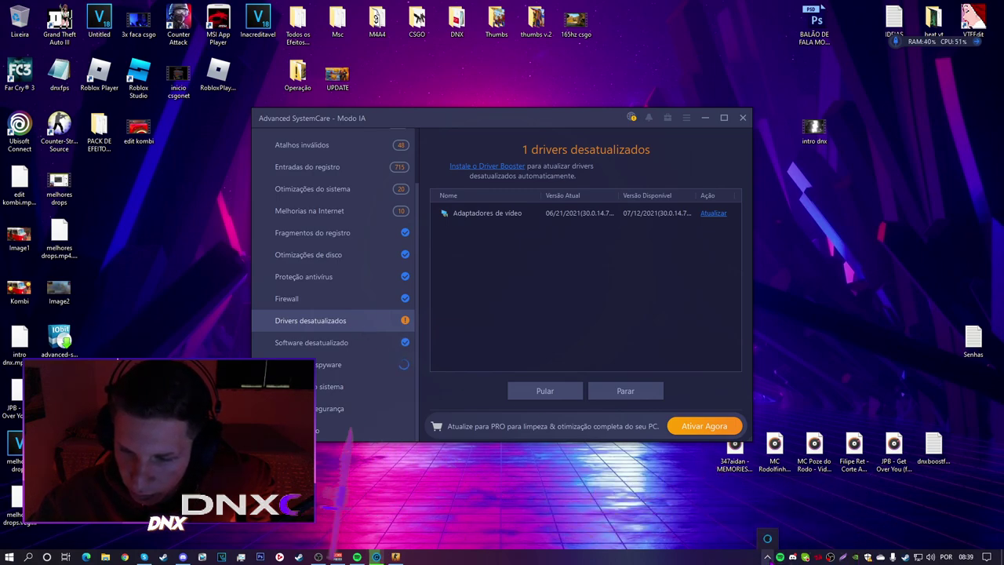
Move the hidden Advanced SystemCare icon into the visible notification area and shift the scan window higher on the desktop
click(768, 557)
drag(759, 546, 767, 557)
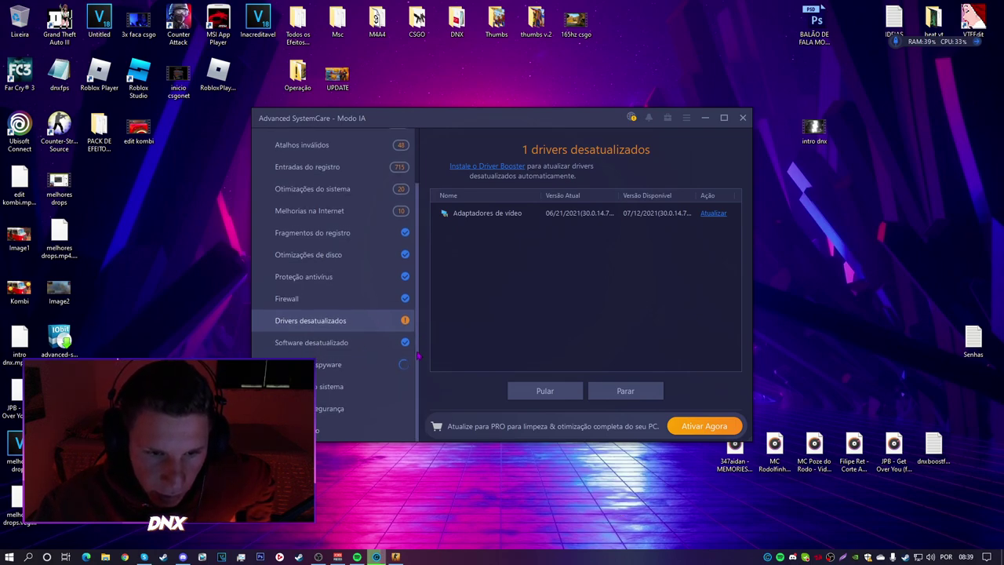
scroll(416, 371, up, 2)
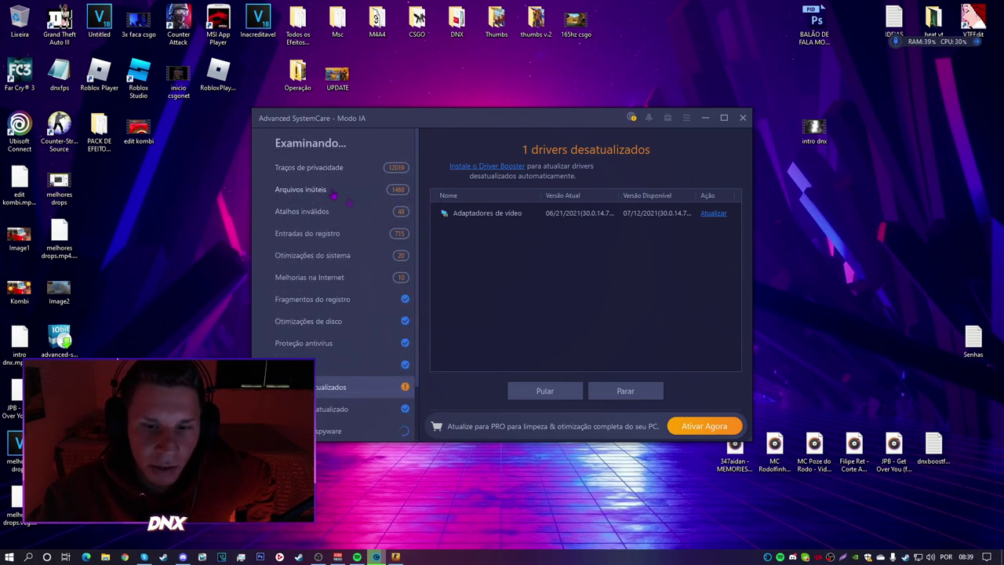
scroll(352, 358, down, 2)
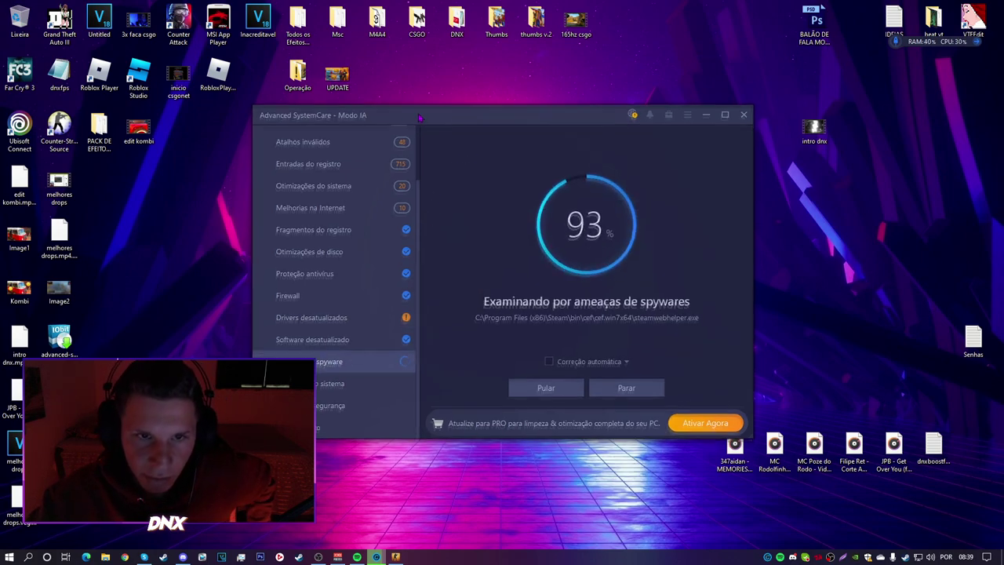
drag(419, 124, 418, 79)
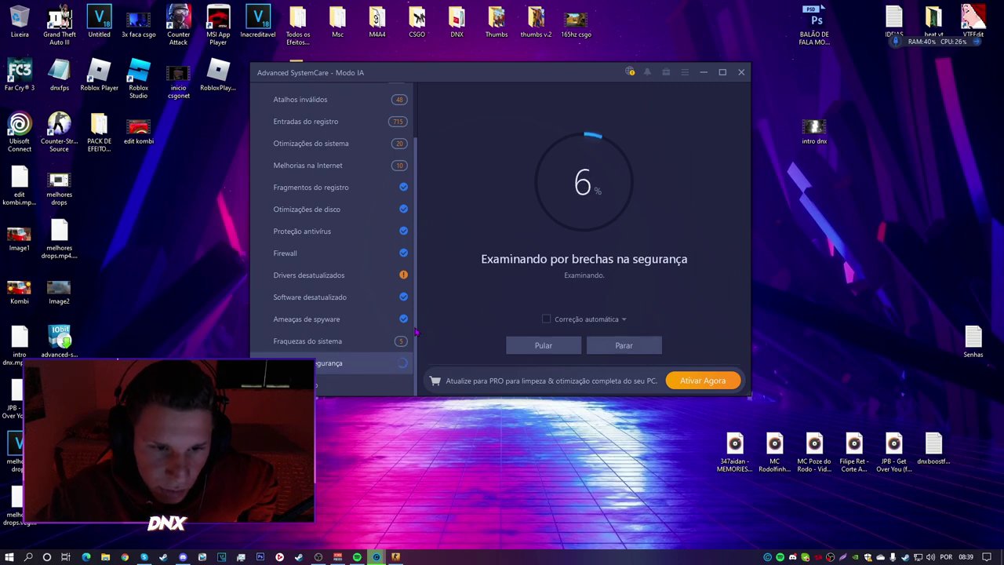
Start fixing the selected items from the completed scan and minimize Advanced SystemCare
click(381, 343)
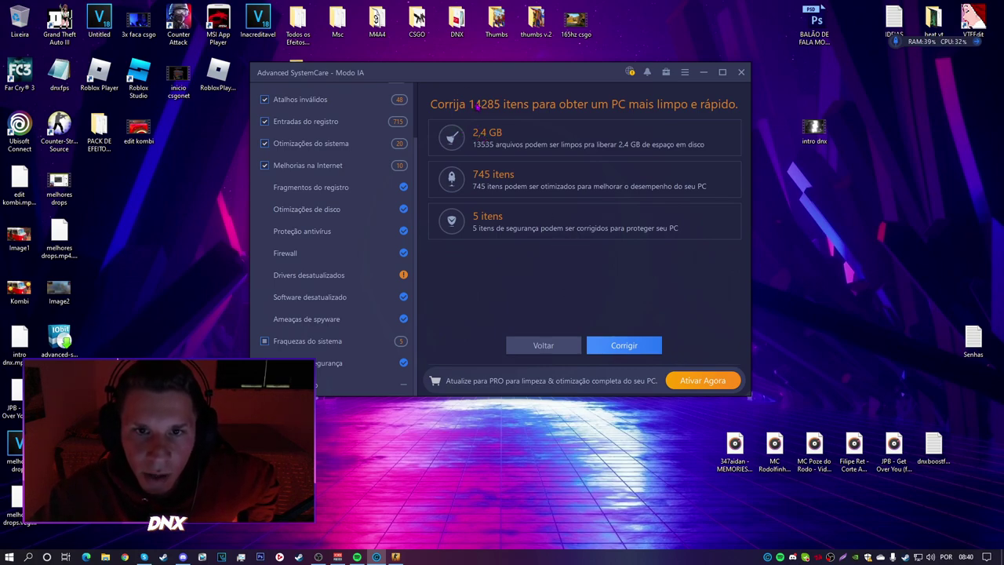
click(613, 350)
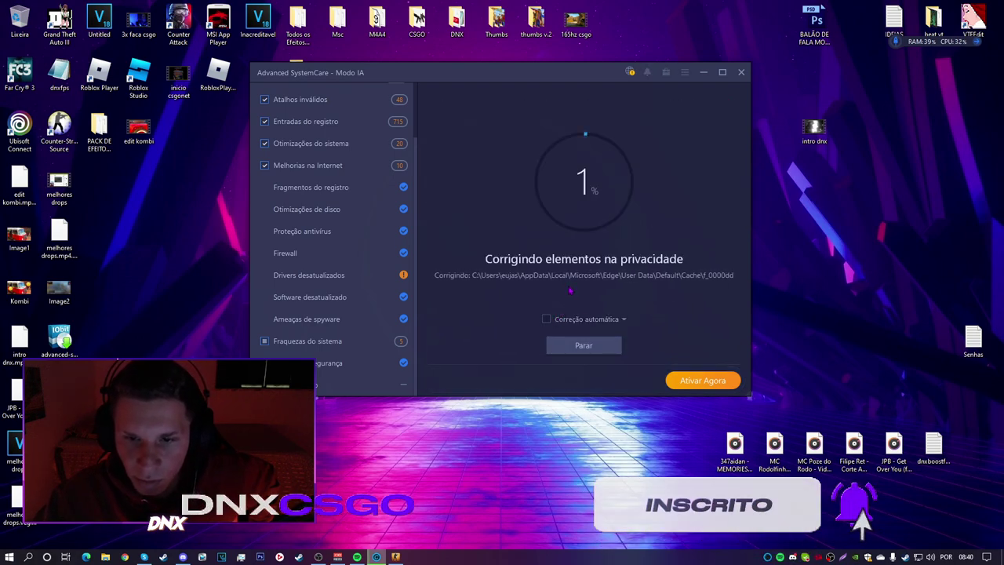
click(377, 557)
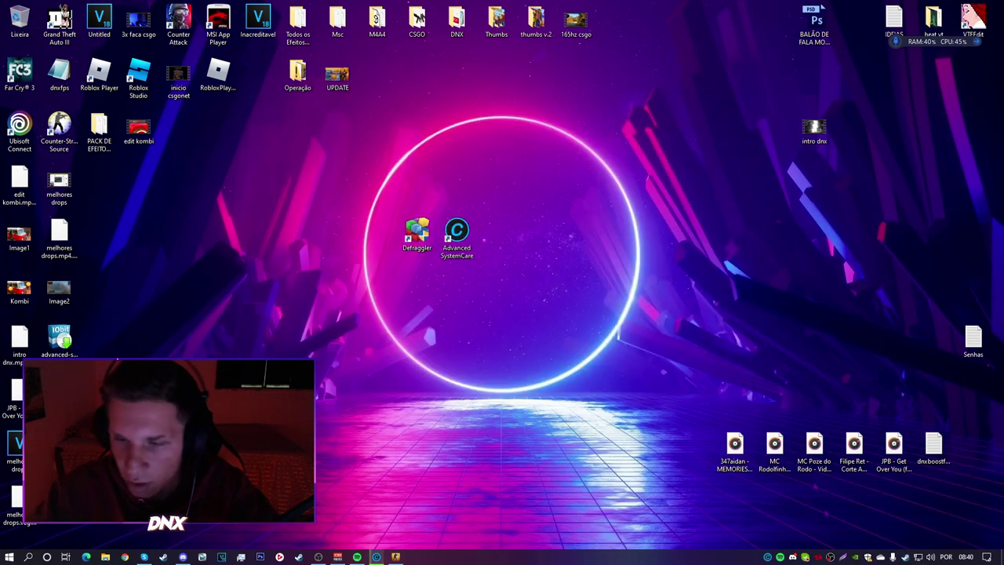
Switch to Steam and open the properties of Counter-Strike: Global Offensive from the library
click(905, 557)
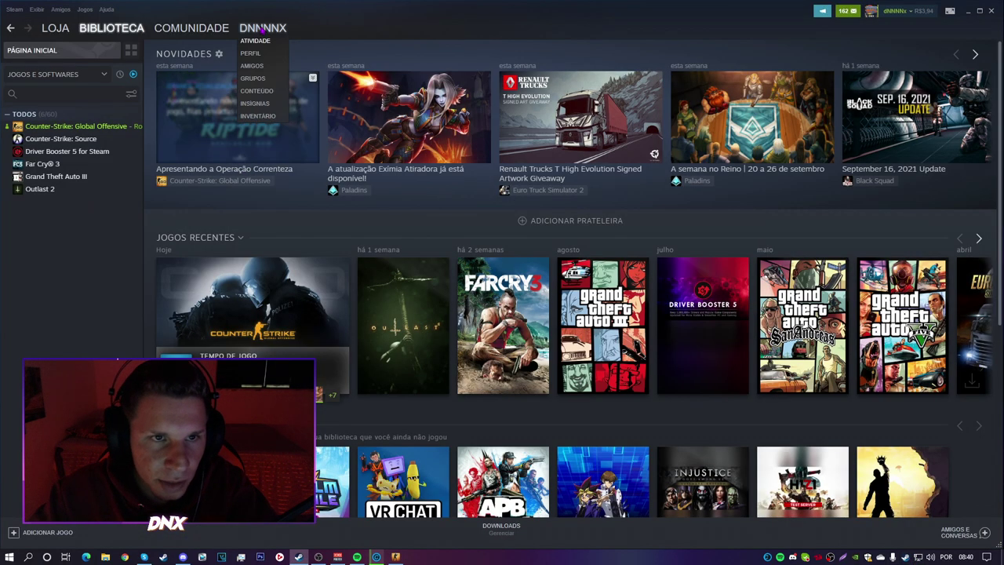
right_click(80, 127)
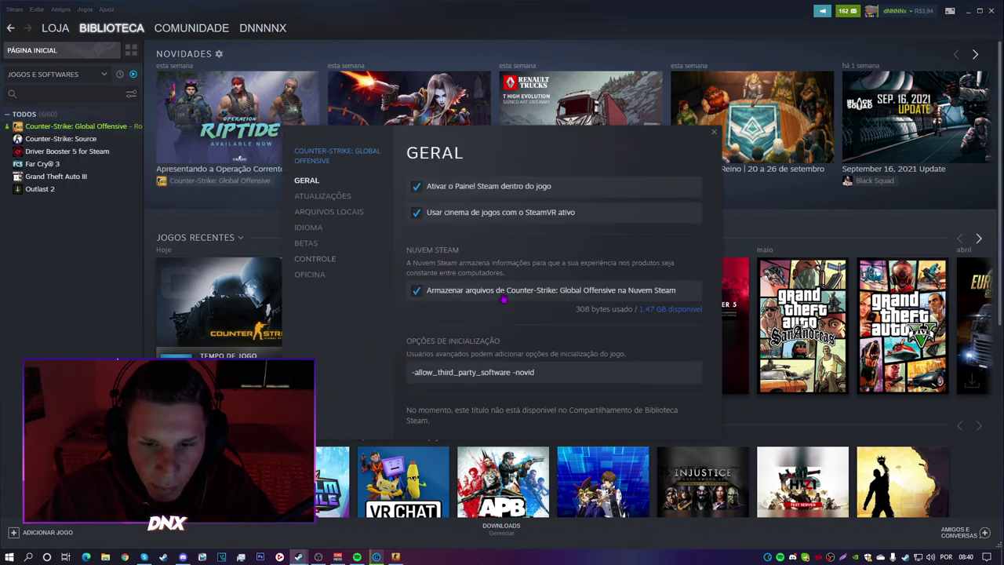
Review the launch options of Counter-Strike: Global Offensive, highlighting the -novid parameter
click(550, 372)
double_click(581, 372)
click(547, 371)
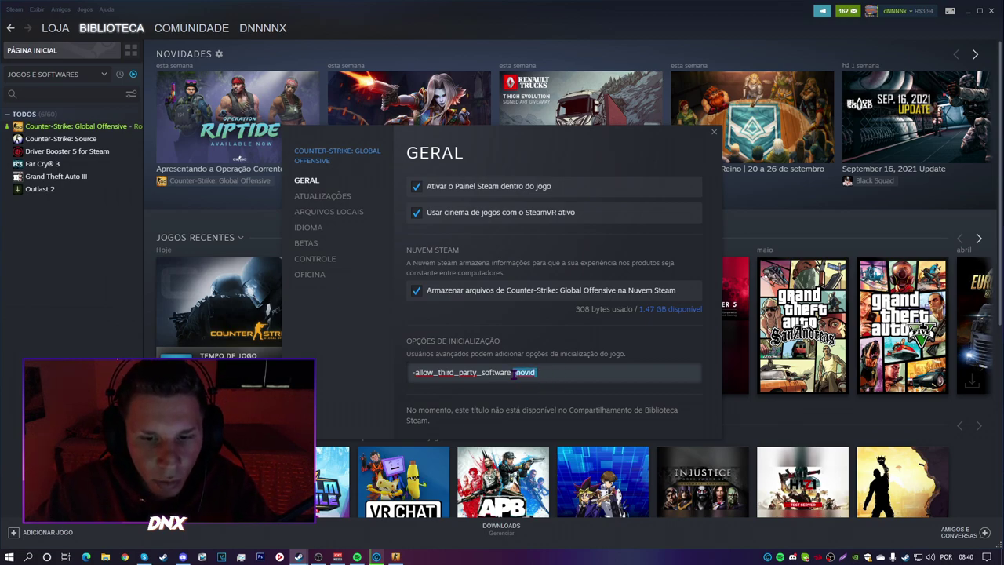
click(474, 373)
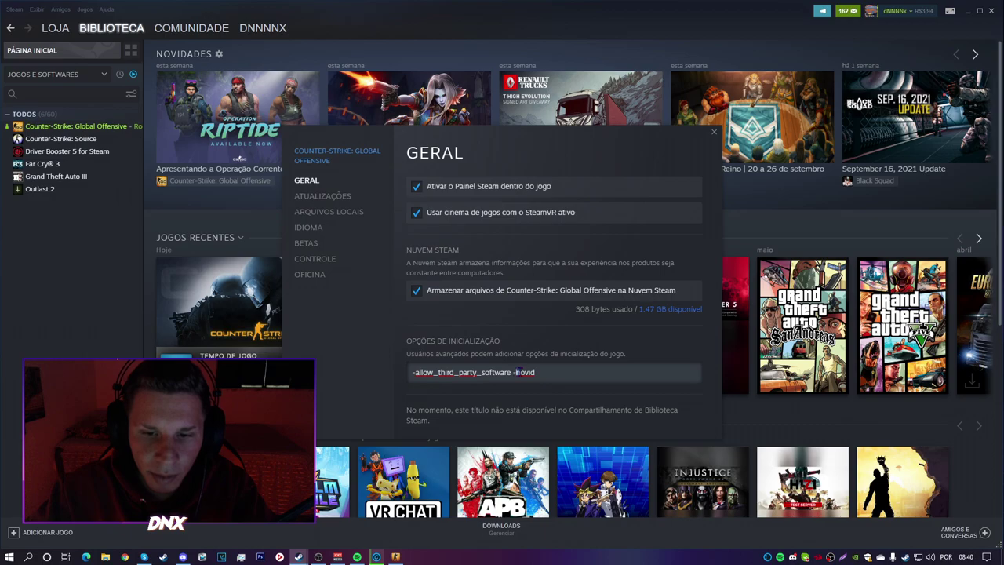
click(543, 373)
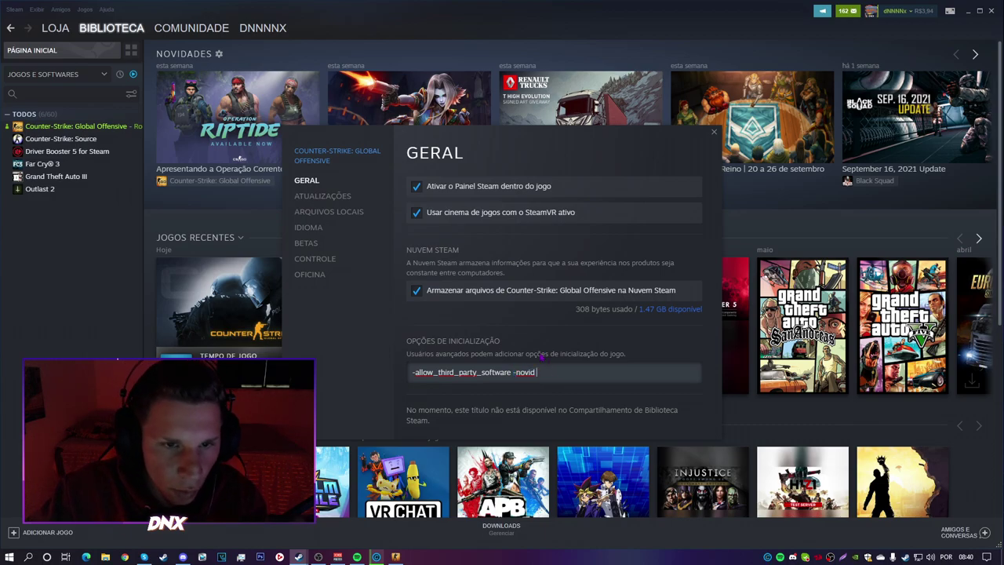
Browse the local files of Counter-Strike: Global Offensive and open the panorama folder inside csgo
click(359, 217)
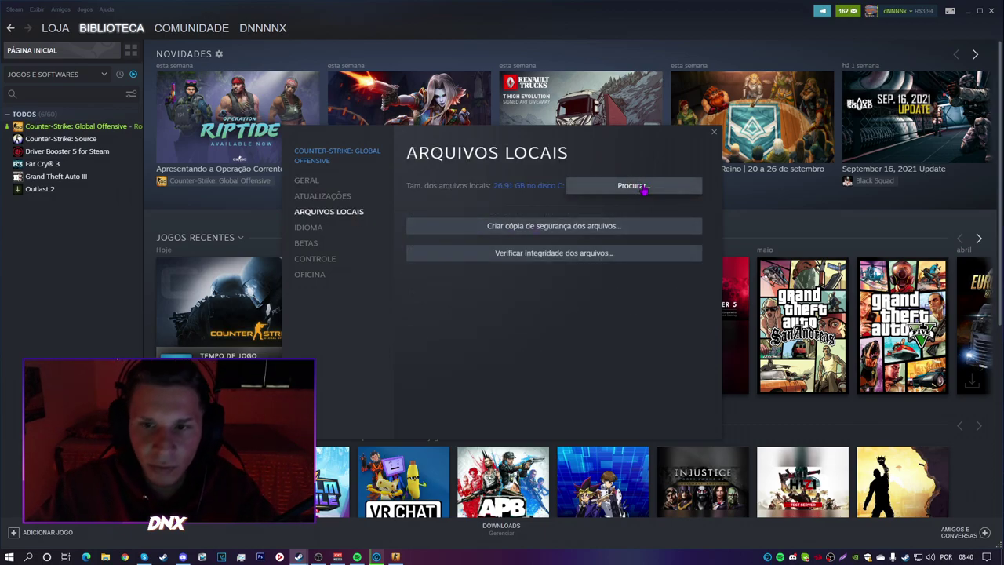
click(642, 187)
drag(554, 127, 618, 209)
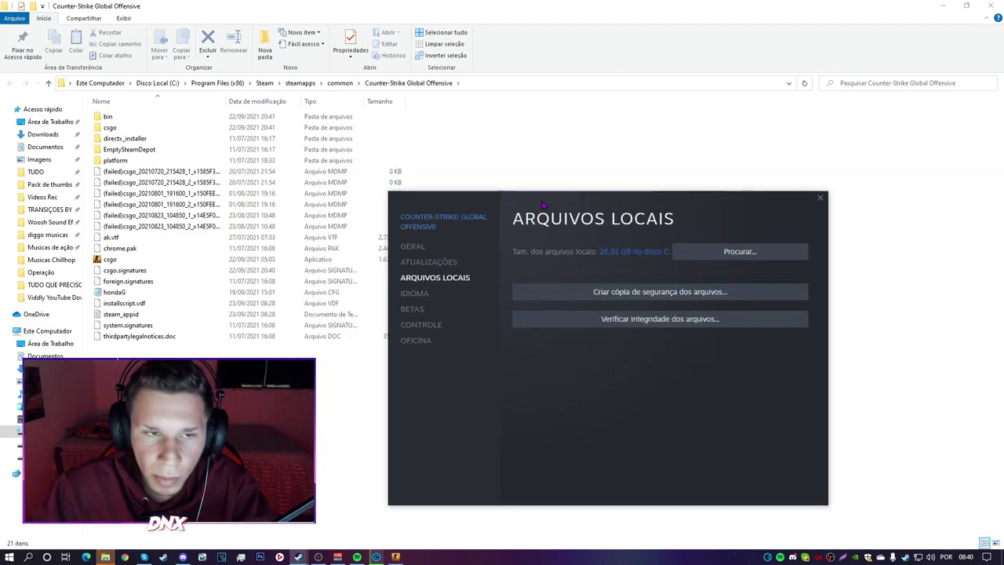
click(139, 128)
double_click(110, 129)
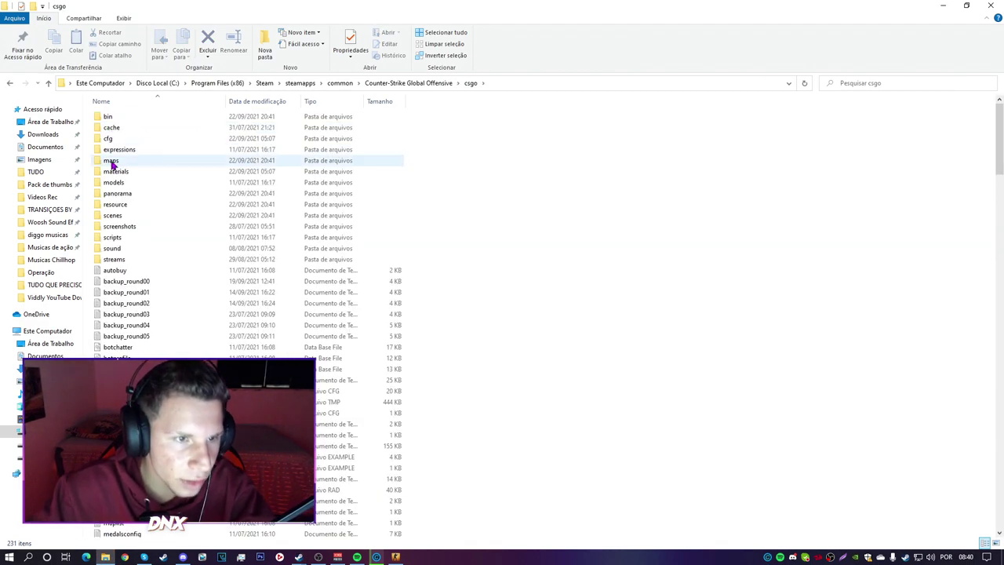
double_click(126, 193)
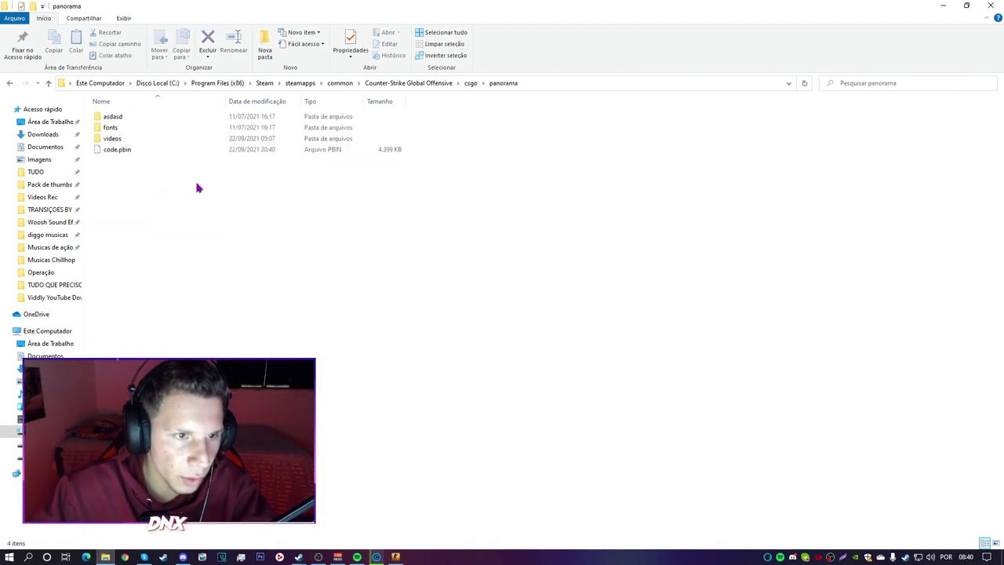
Try to rename the videos folder inside panorama as juasjduasd
right_click(118, 140)
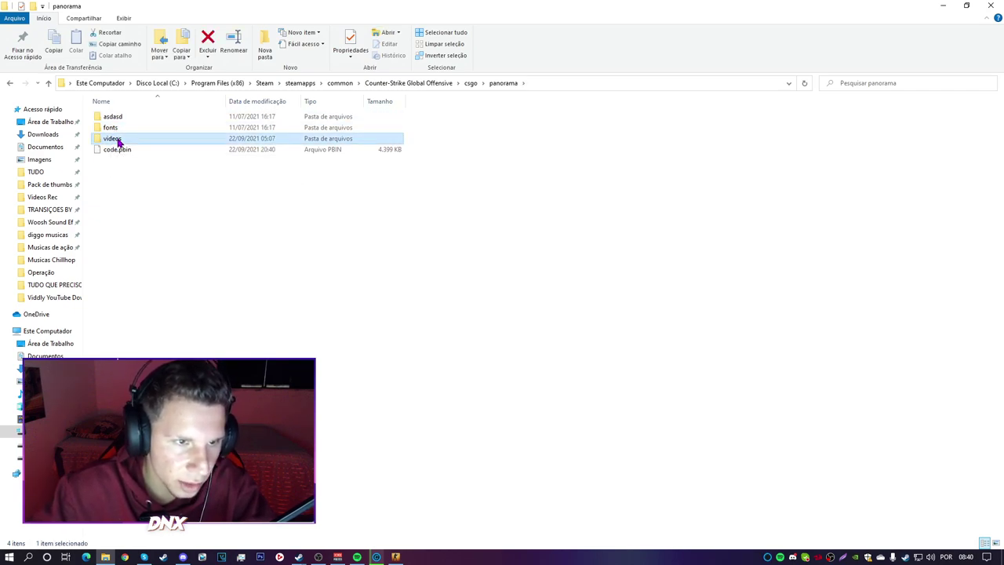
key(m)
key(BackSpace)
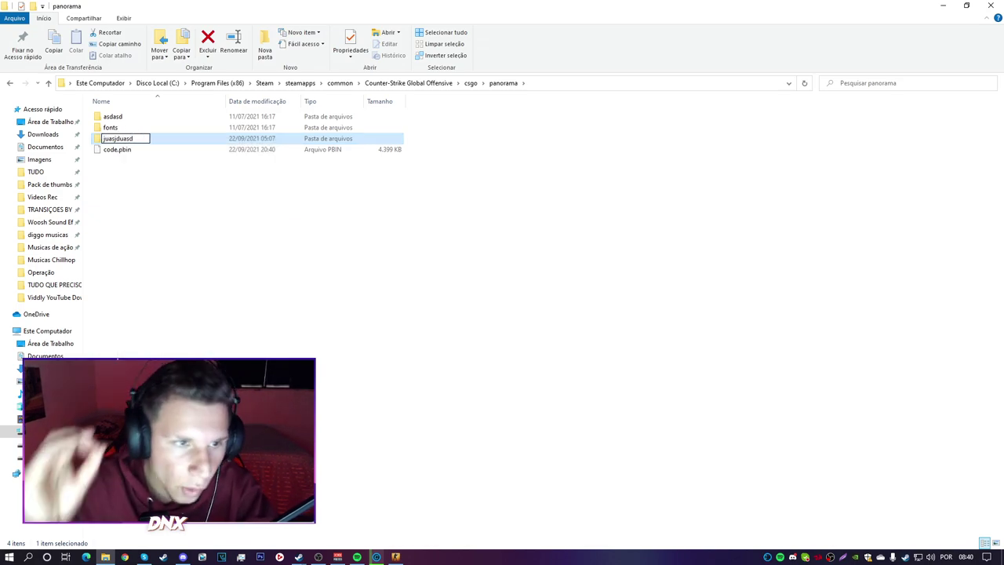
key(Escape)
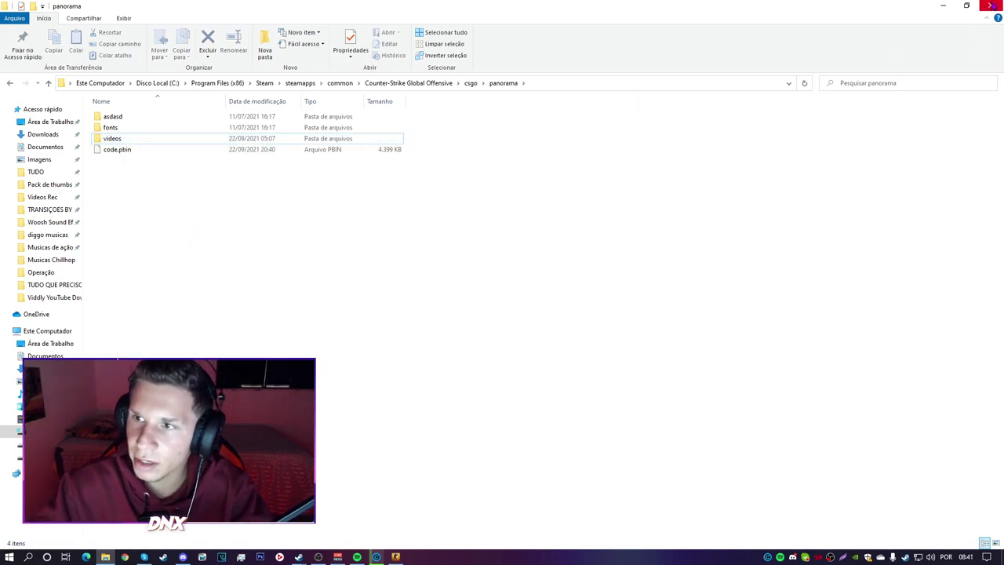
Close the panorama folder window and the game's properties, and view the Steam profile page
click(990, 5)
click(819, 197)
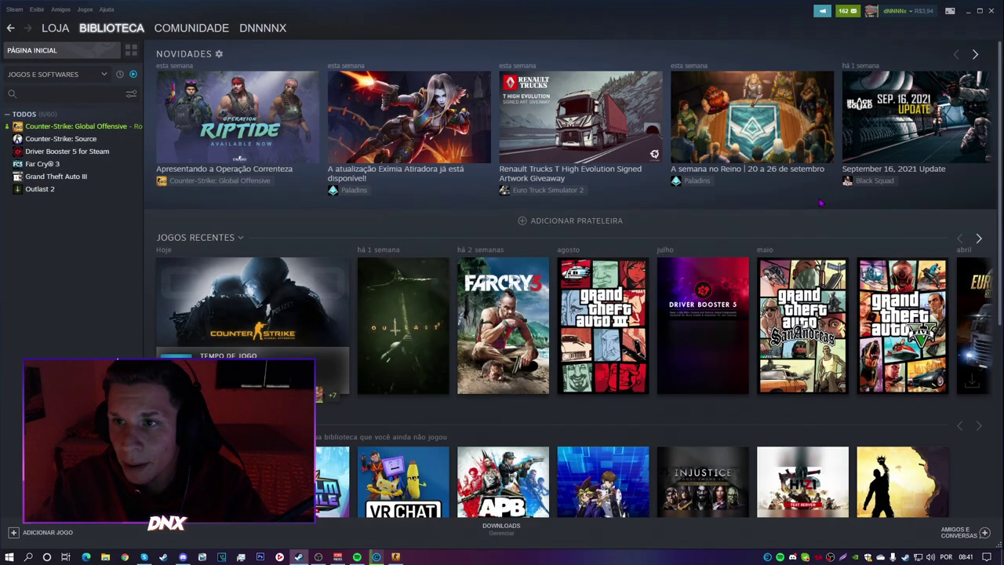
mouse_move(253, 29)
click(250, 53)
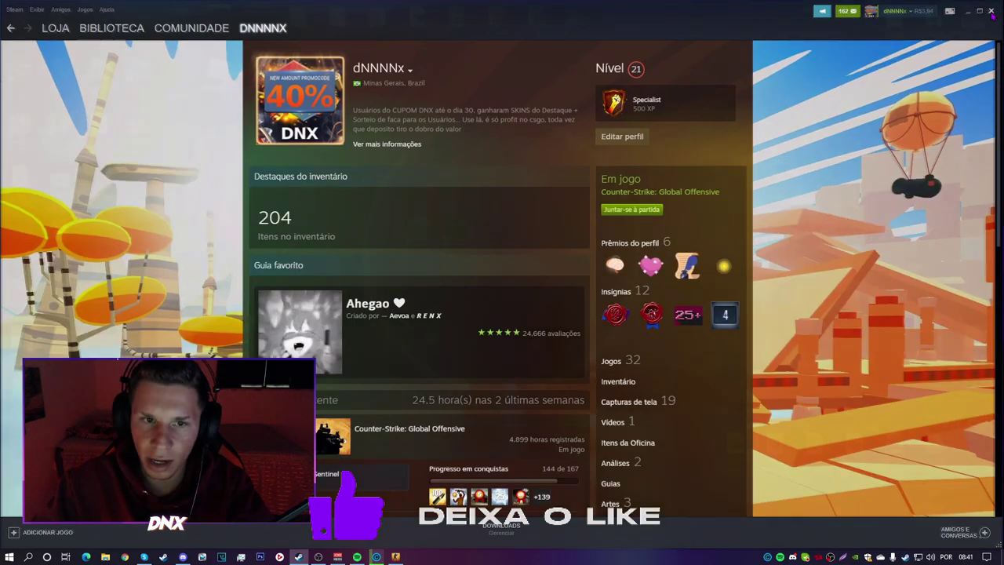
Close the Steam window and switch back to Advanced SystemCare to check the repair progress
click(991, 10)
click(377, 557)
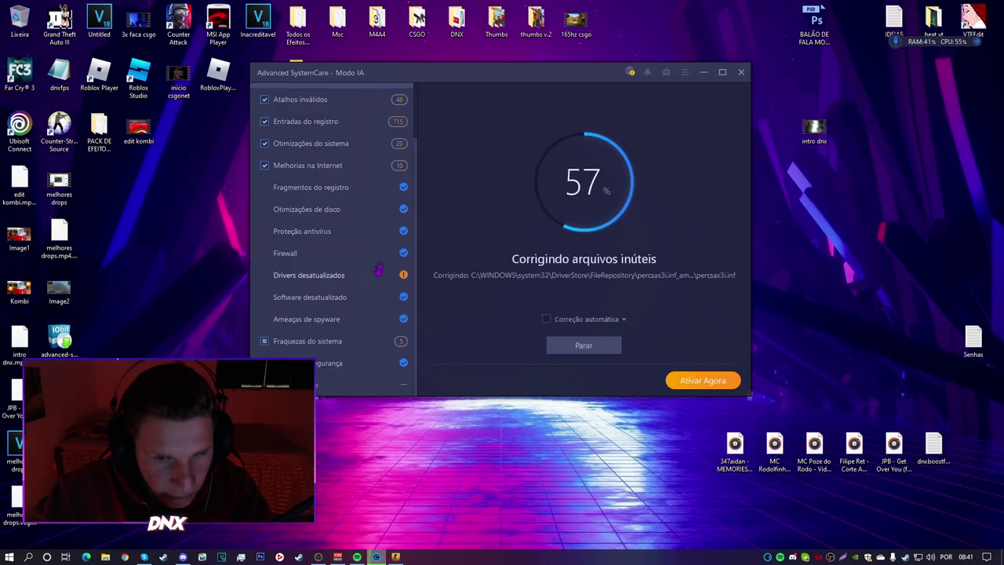